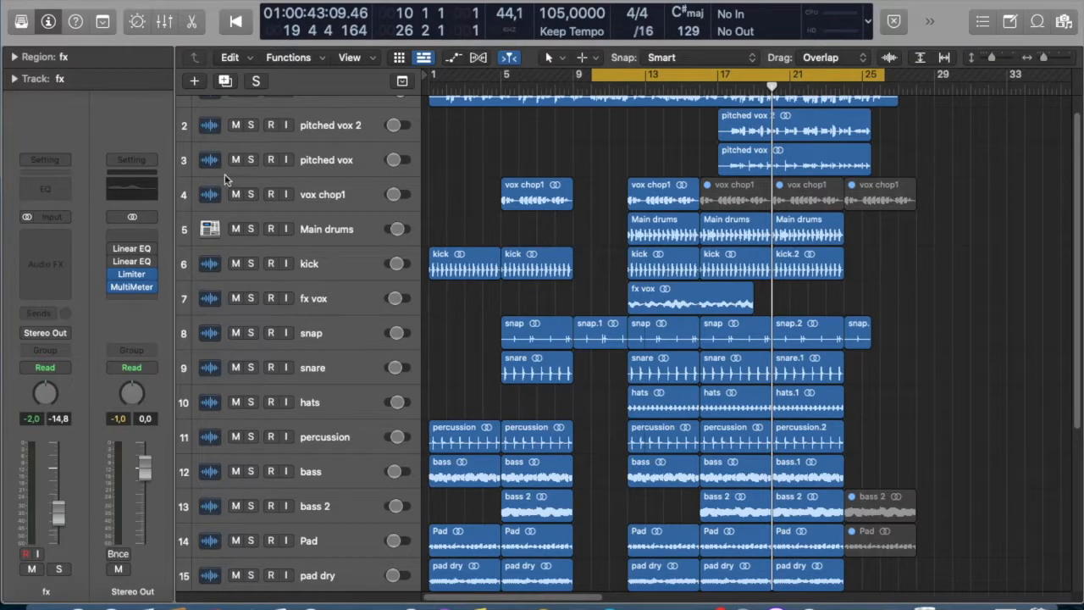
Step: Open the first Linear Phase EQ on the Stereo Out channel, select Mid Only processing and move its window aside
mouse_move(131, 251)
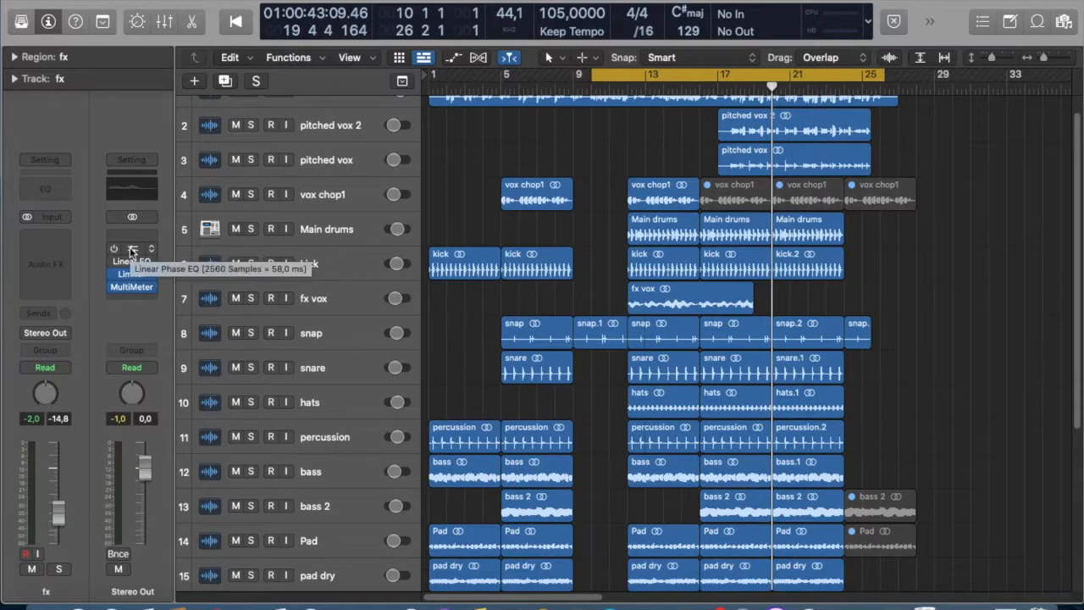
click(131, 251)
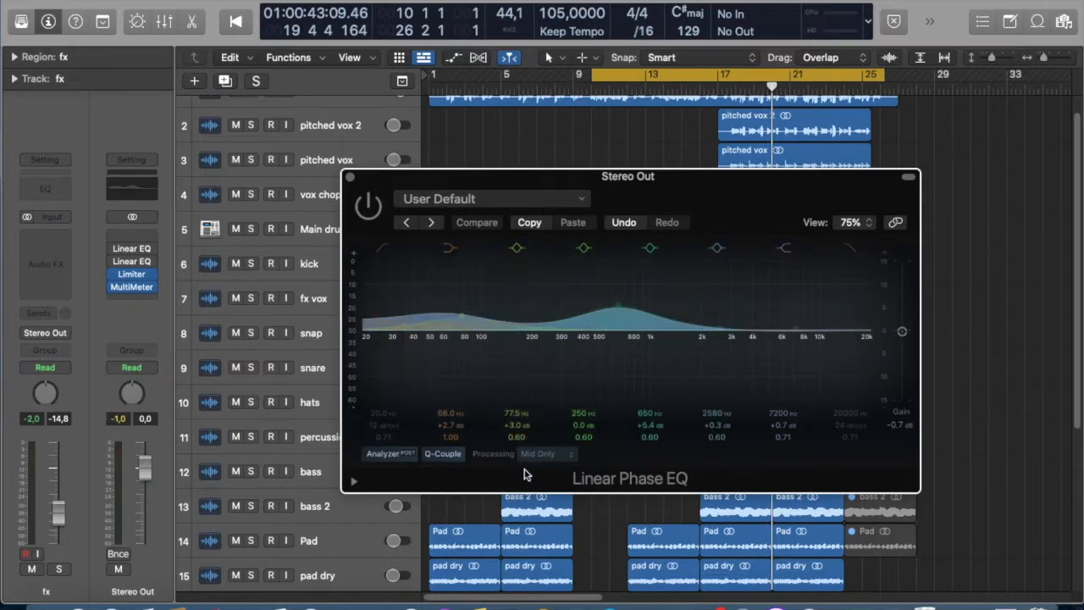
click(571, 456)
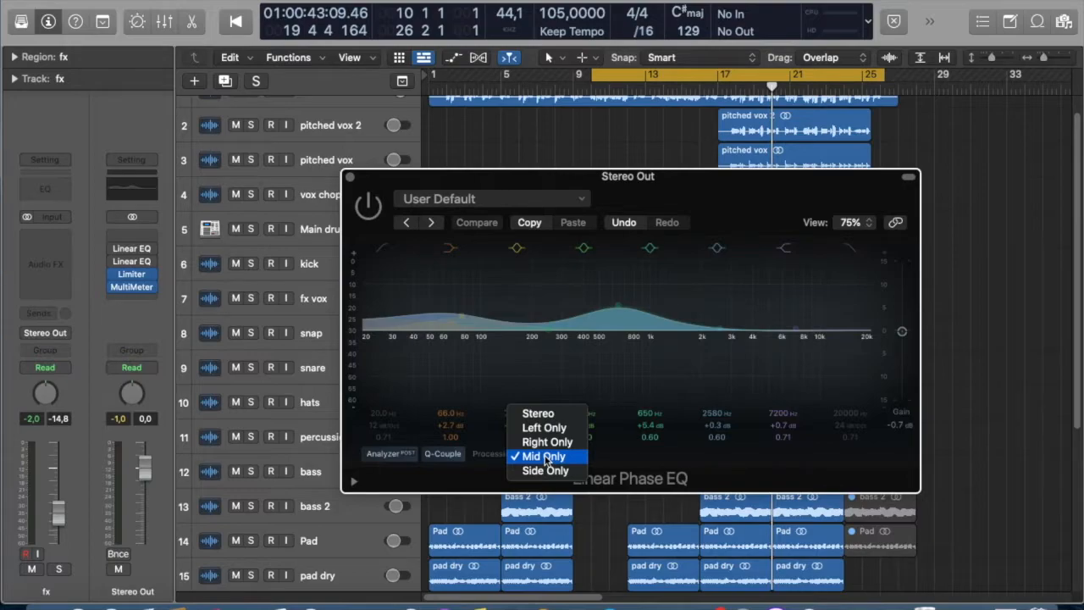
click(547, 457)
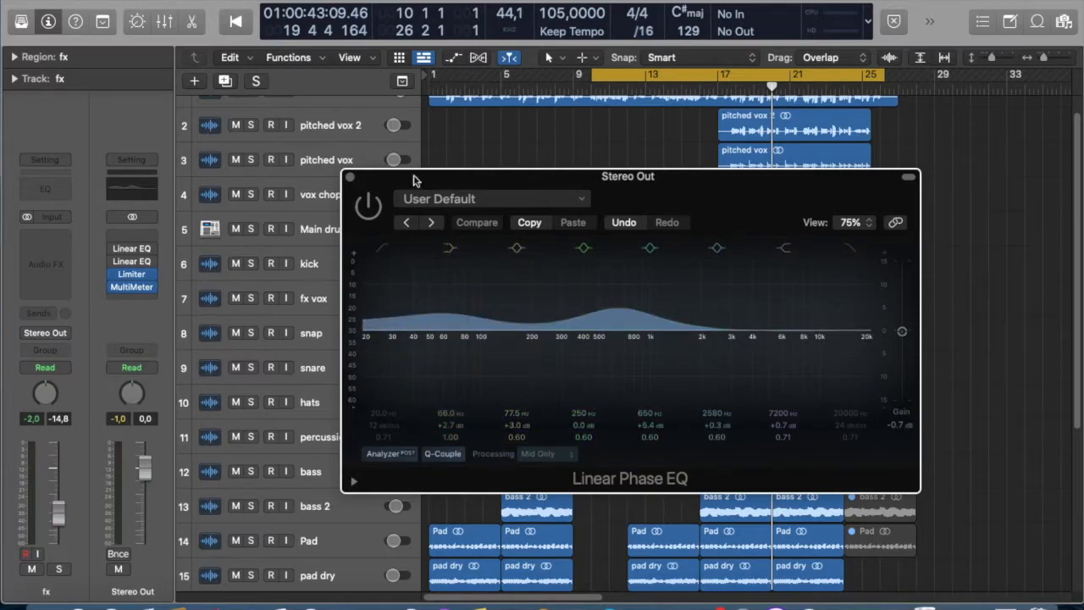
drag(371, 182, 177, 131)
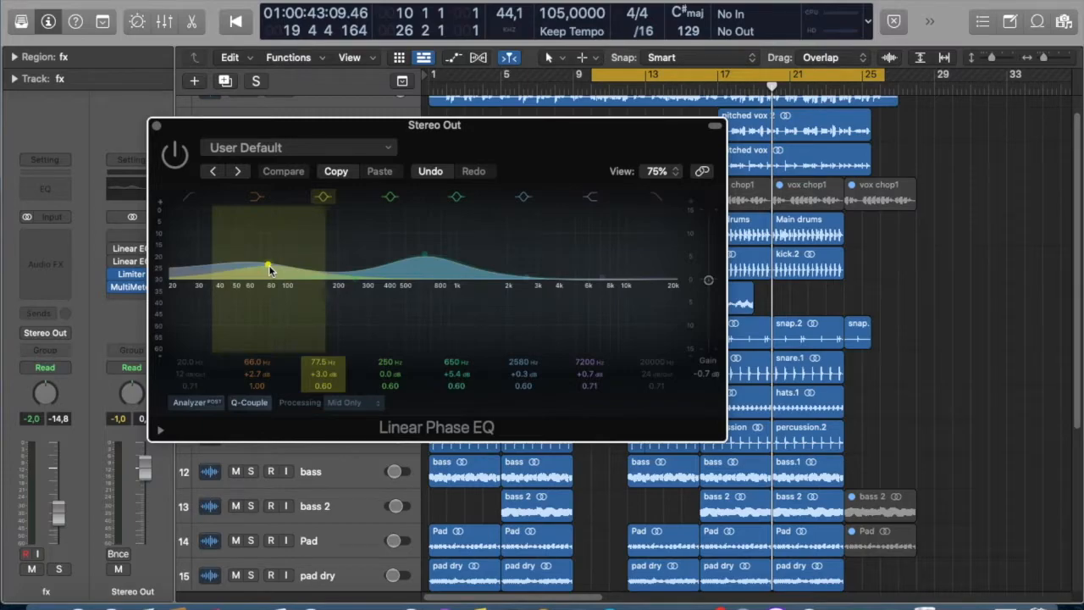
Step: Play the track while switching the mid EQ in and out for comparison, leave it enabled and stop playback
click(174, 156)
key(space)
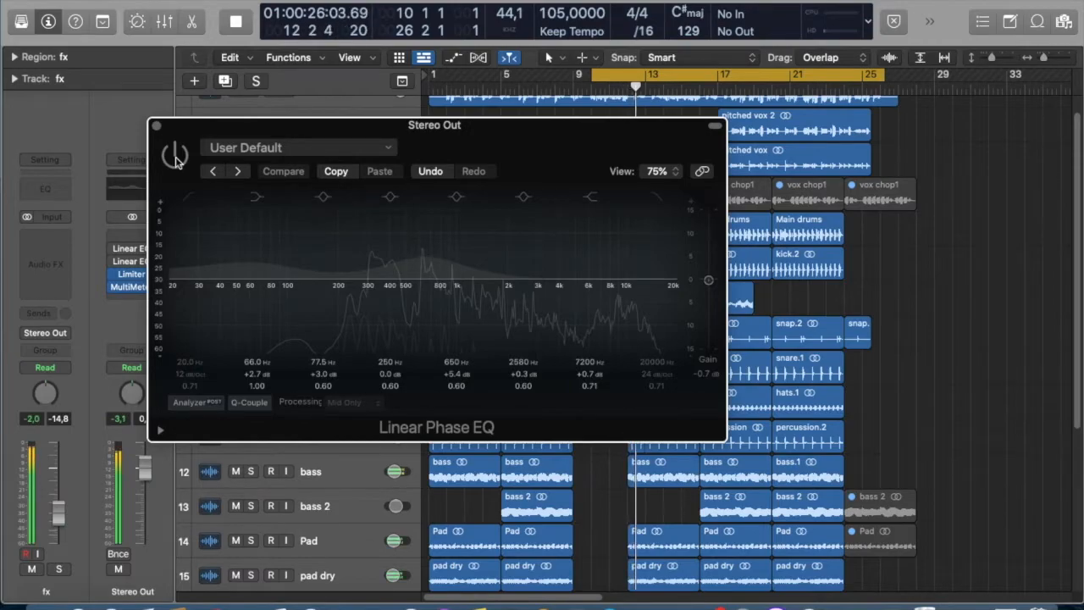
click(176, 157)
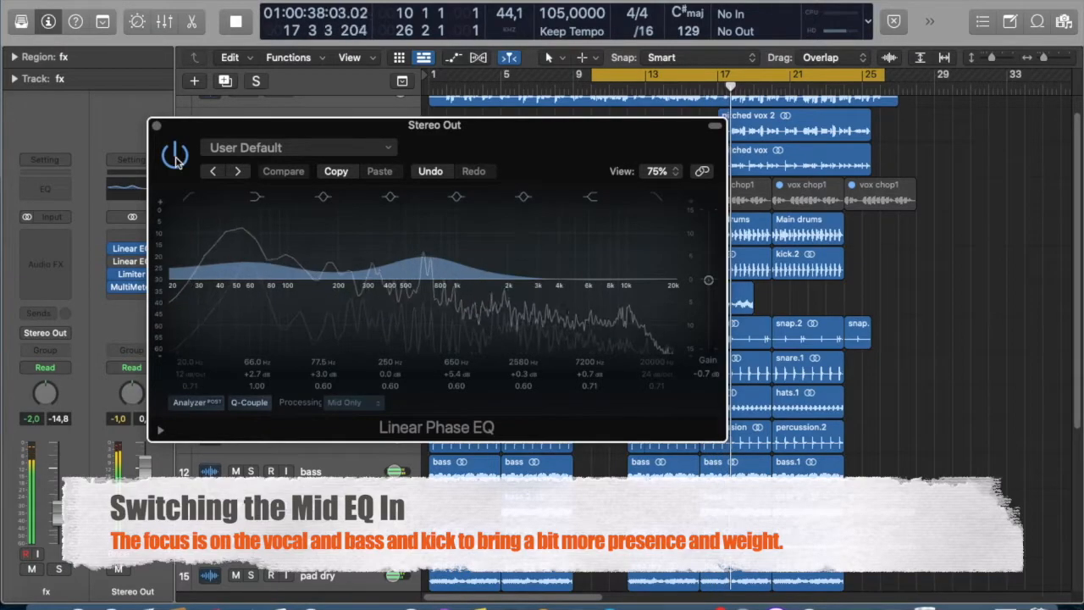
click(175, 155)
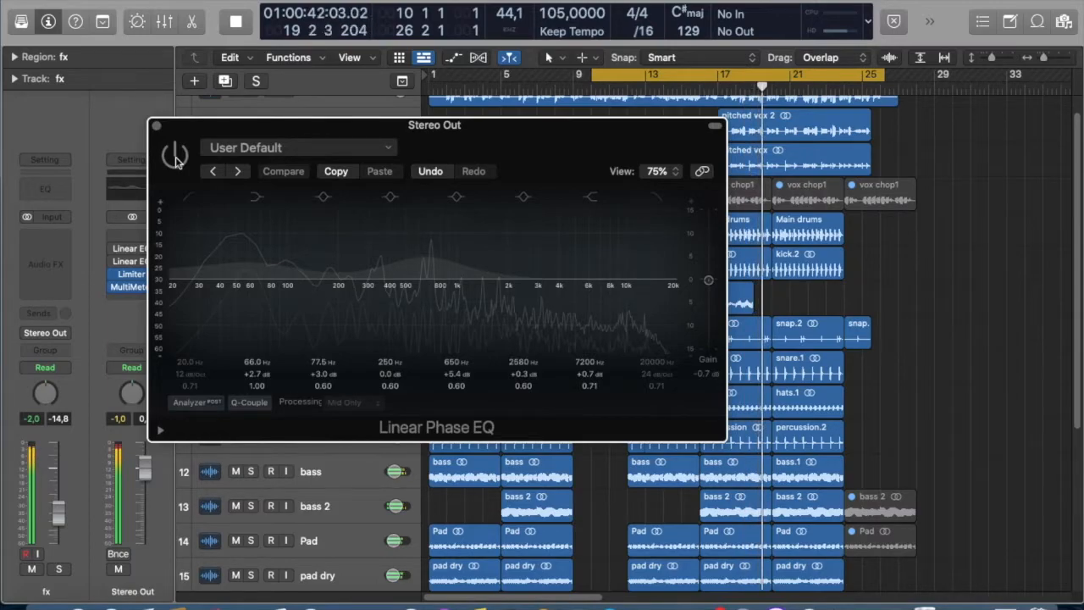
click(175, 156)
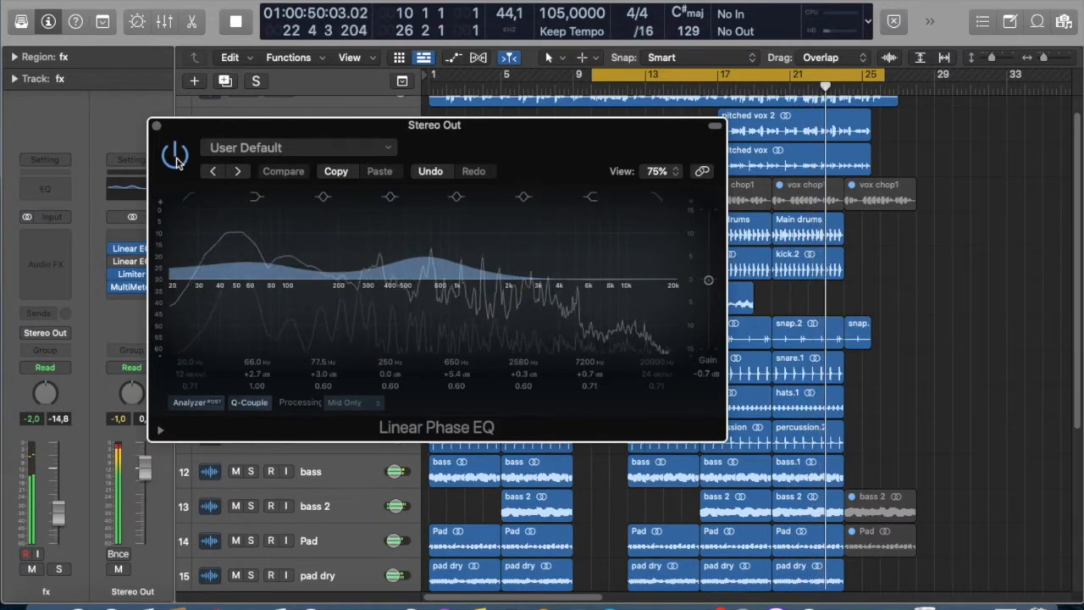
key(space)
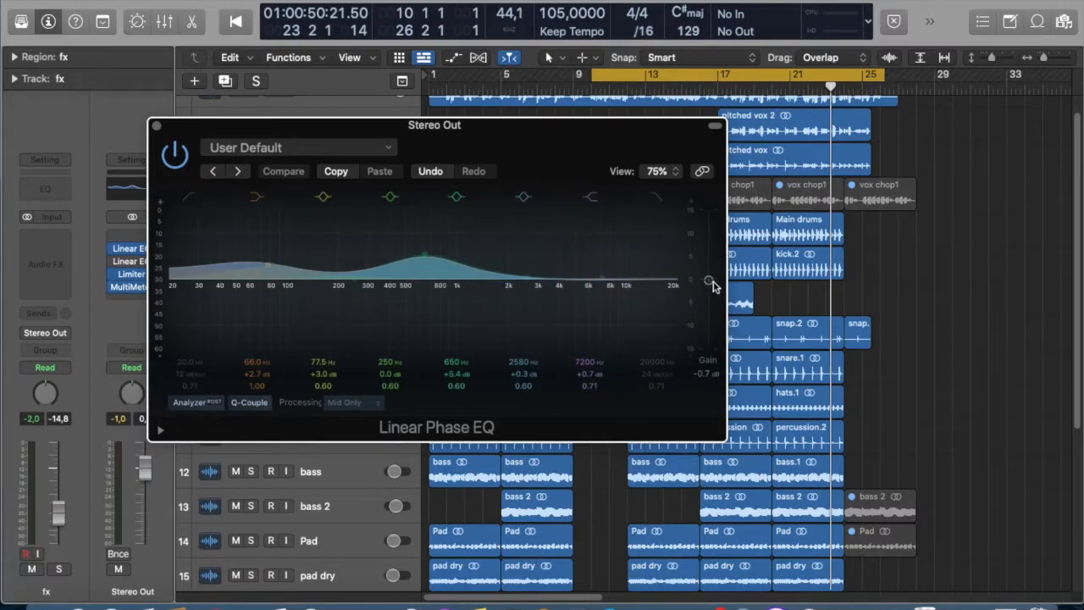
Step: During playback, pull the mid EQ's output gain down to -24.0 dB, bring it back up to -0.6 dB and stop
key(space)
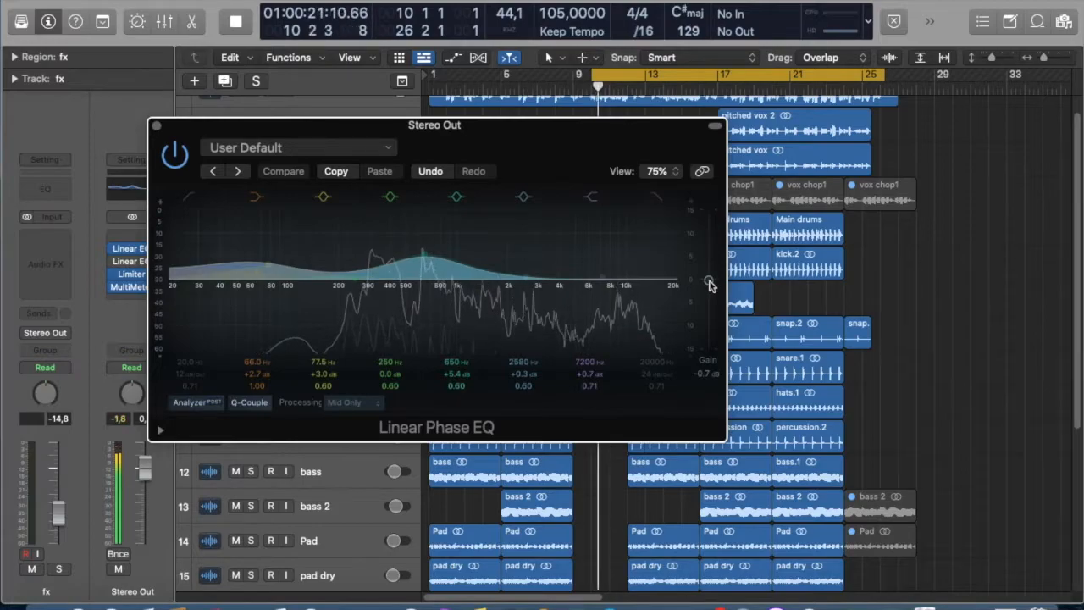
drag(710, 285, 714, 354)
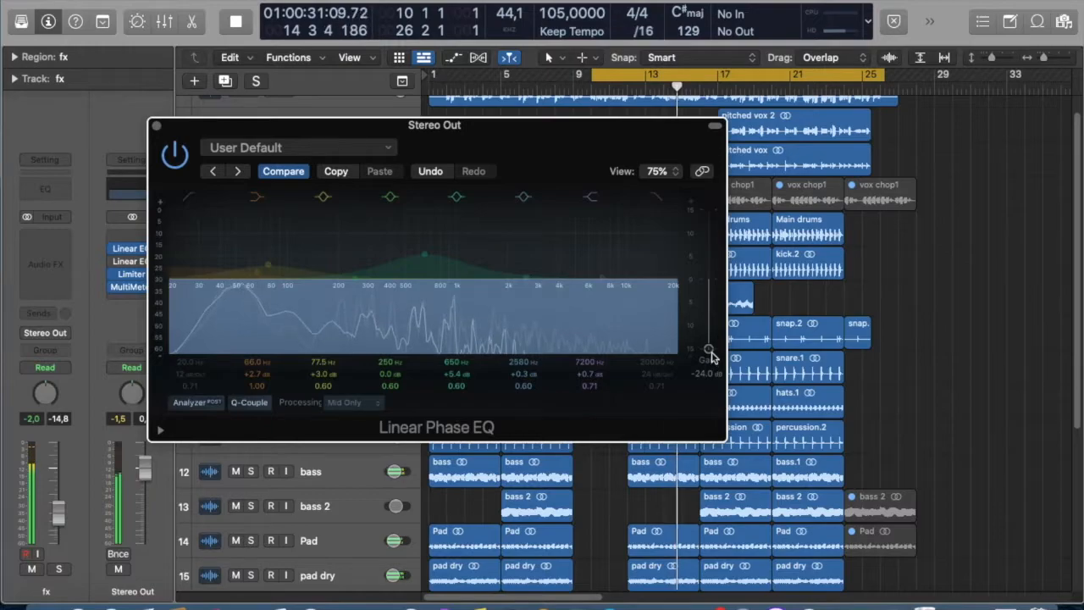
drag(710, 354, 707, 287)
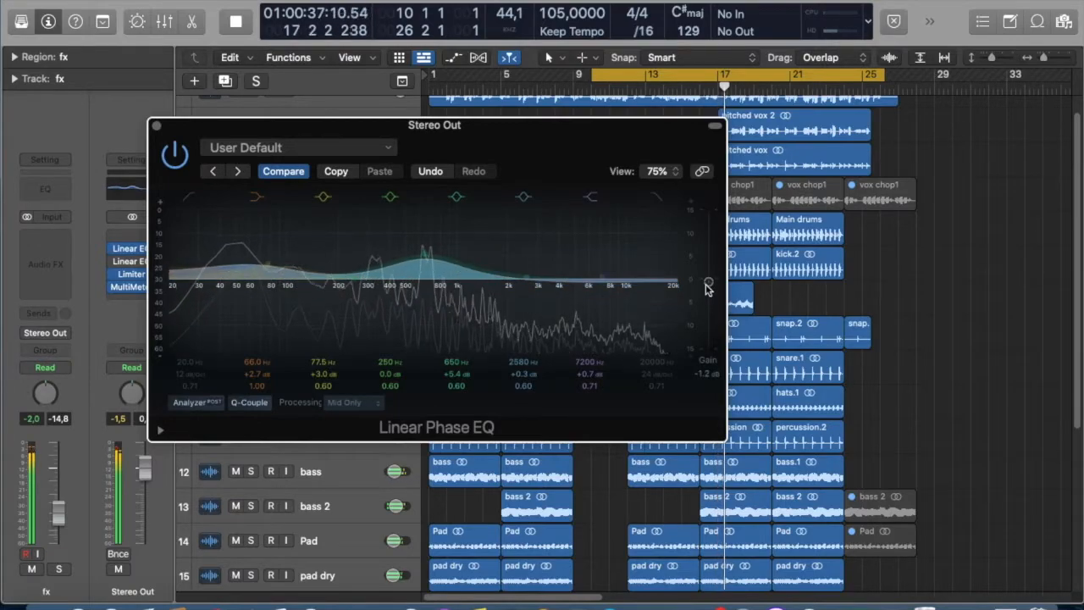
key(space)
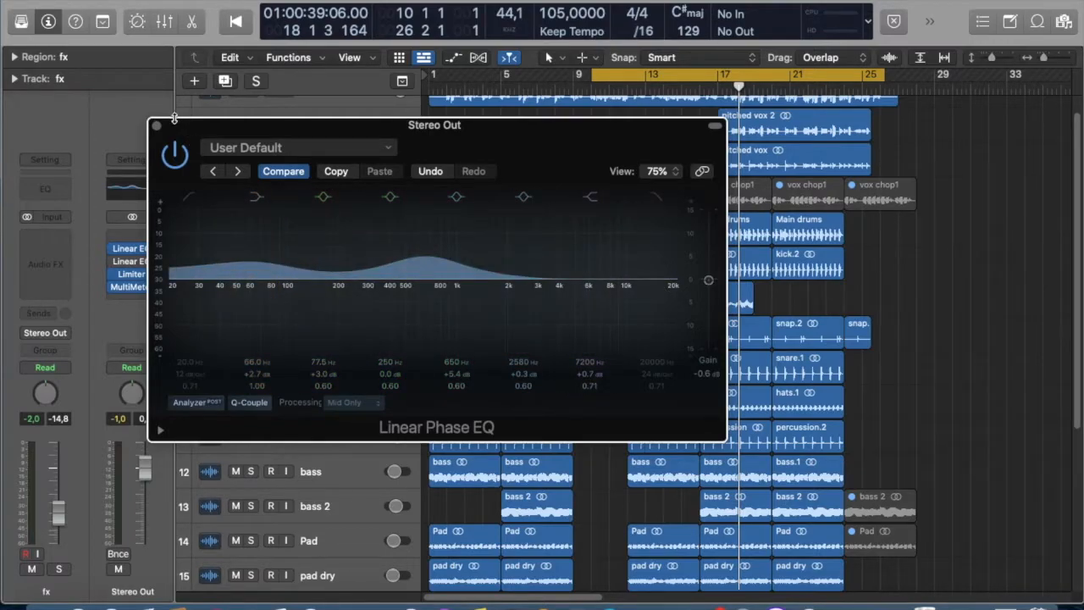
Step: Open the second Linear Phase EQ on the Stereo Out channel and select Side Only processing
click(132, 261)
click(132, 262)
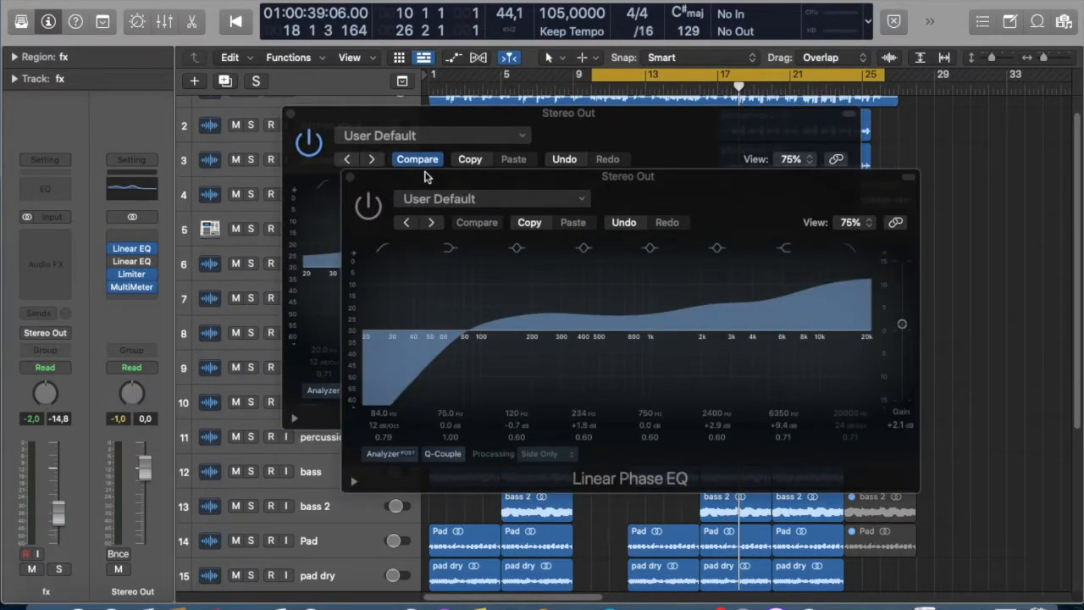
drag(426, 177, 467, 147)
click(609, 426)
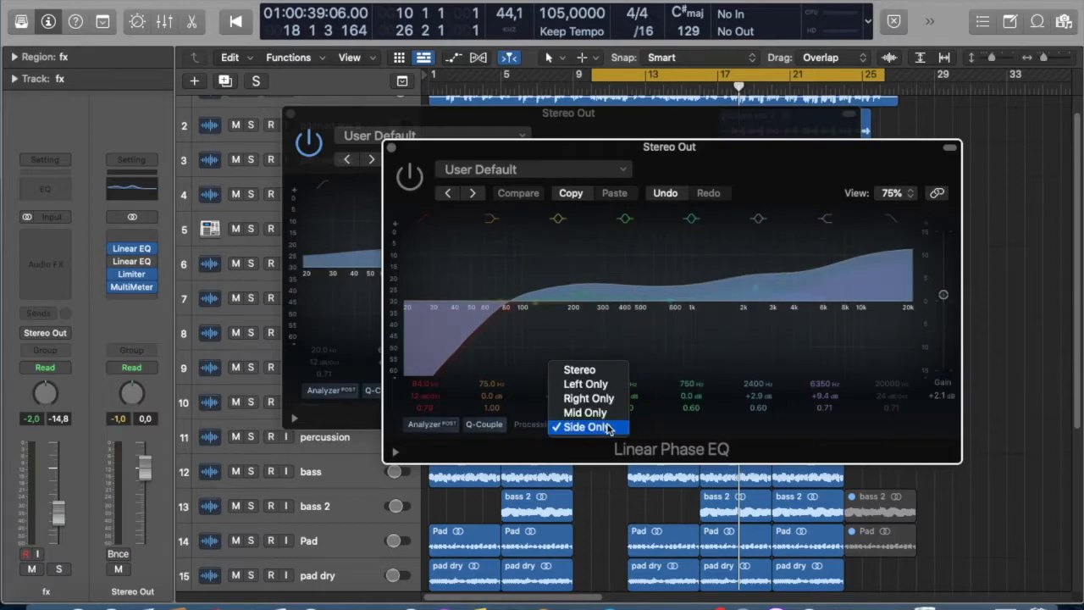
click(598, 433)
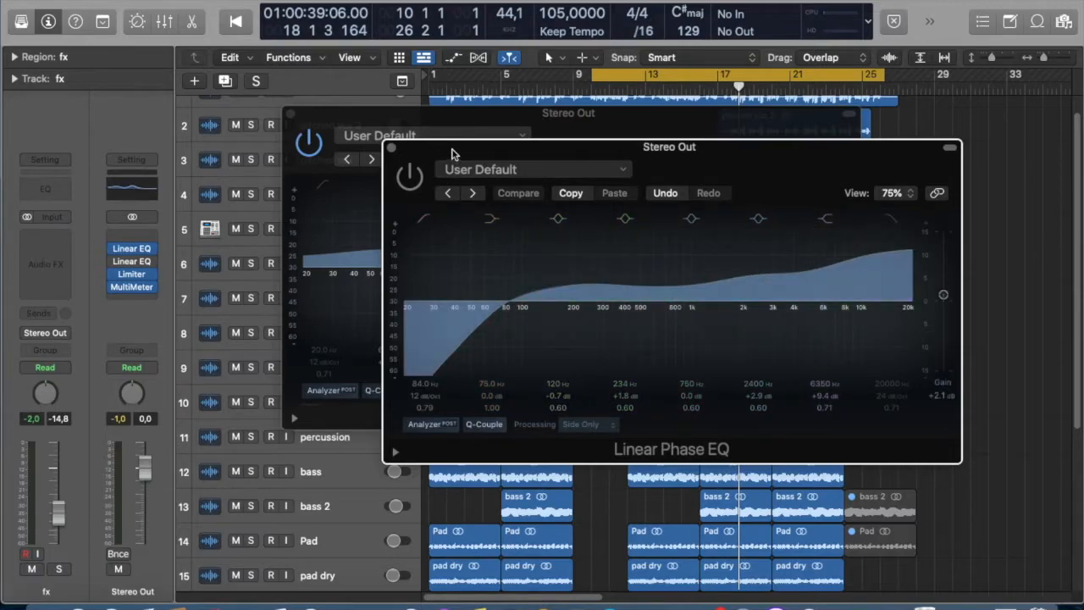
Step: Arrange the mid and side EQ windows beside each other so both curves can be compared
drag(377, 121, 80, 109)
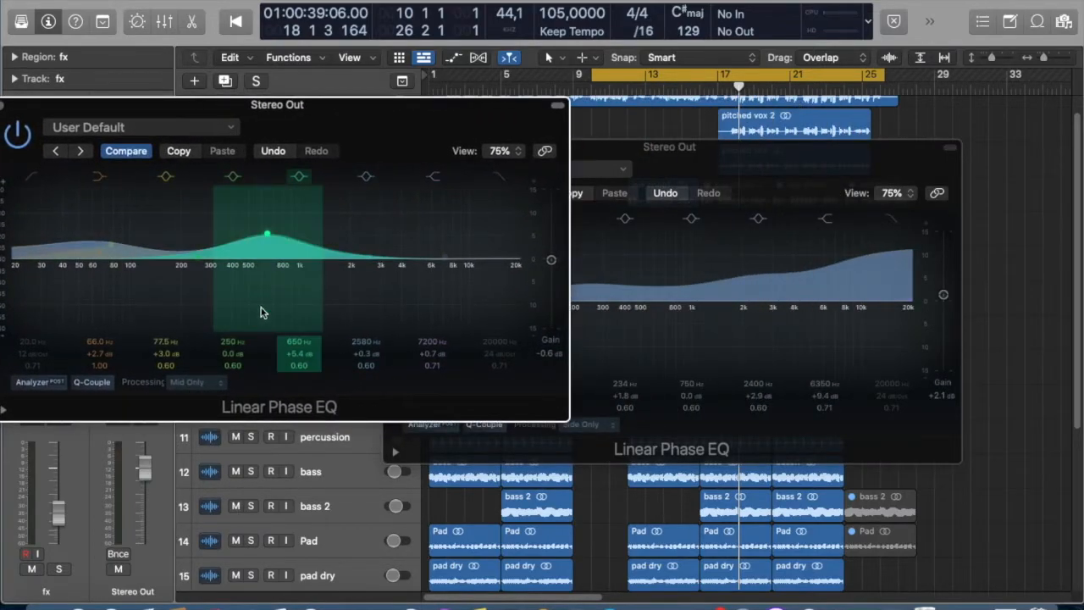
click(752, 156)
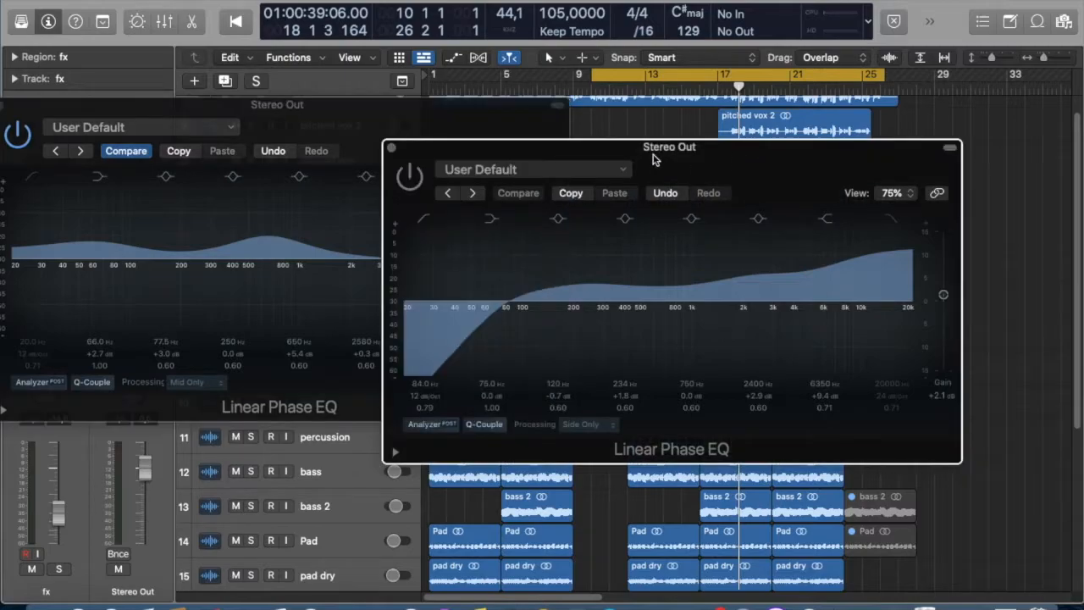
drag(656, 156, 725, 142)
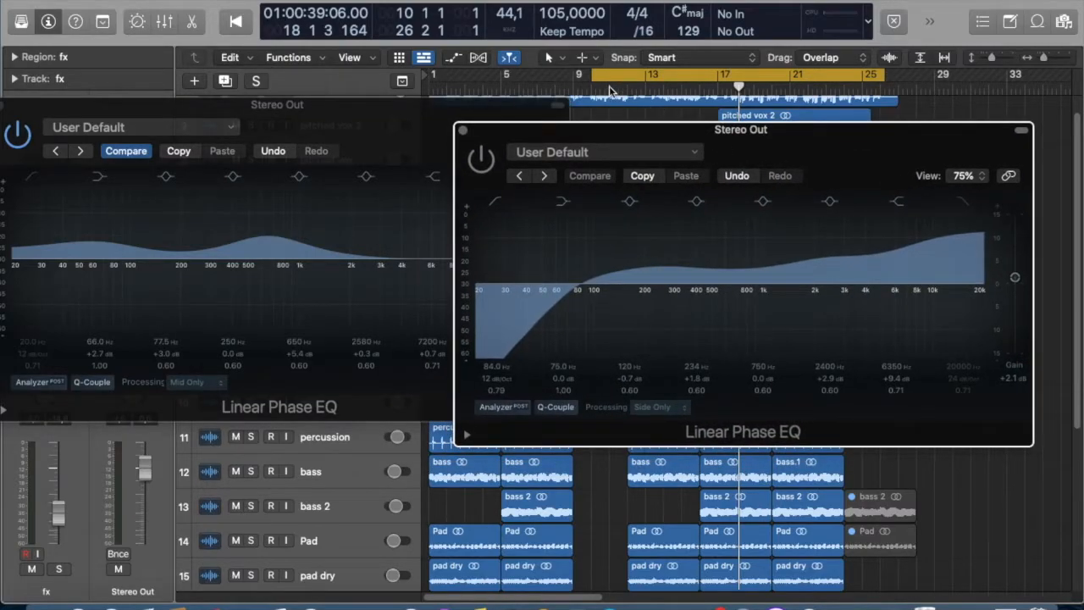
Step: Play from bar 10 while switching the side EQ in and out for comparison, leave it enabled and stop playback
click(593, 91)
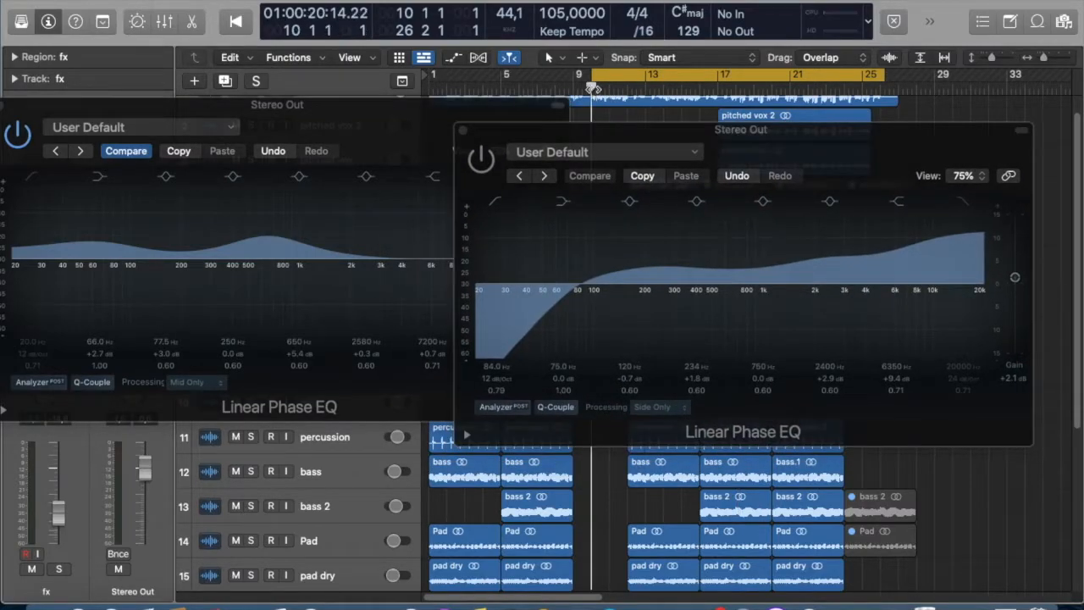
key(space)
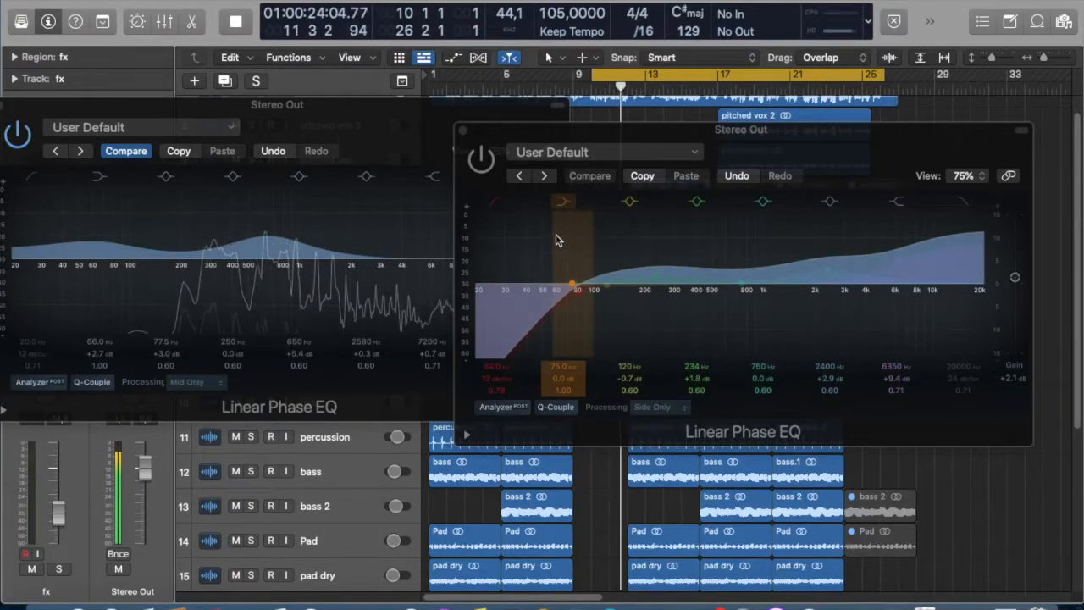
click(481, 160)
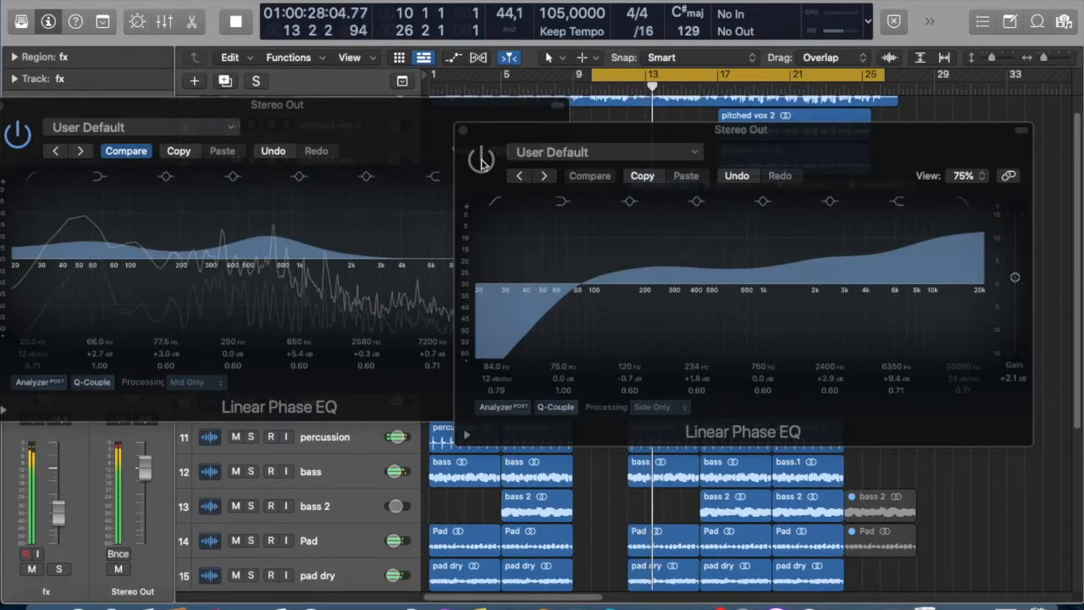
click(481, 159)
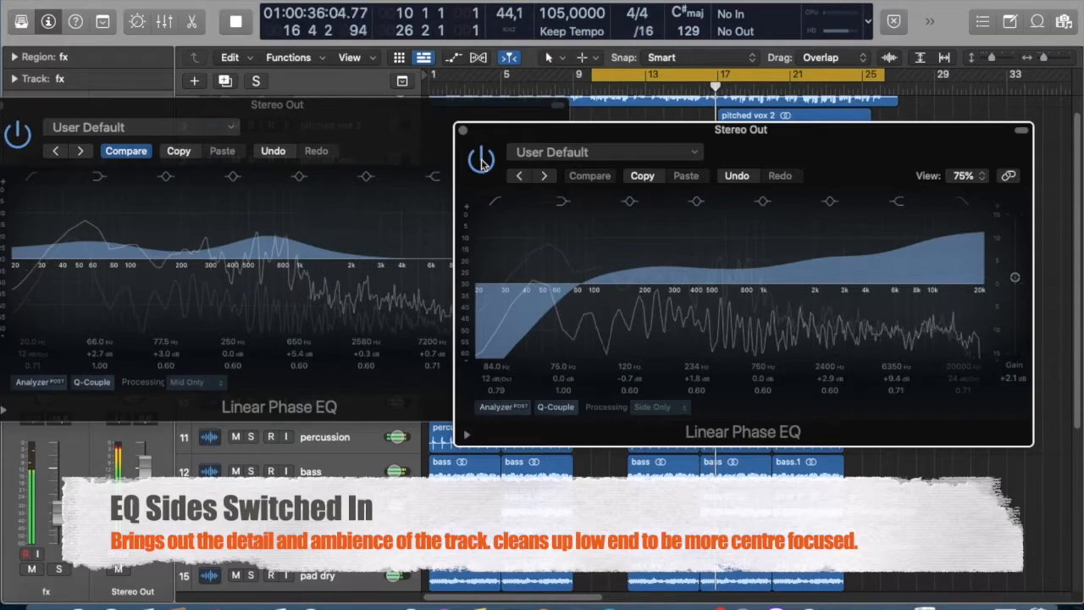
click(481, 159)
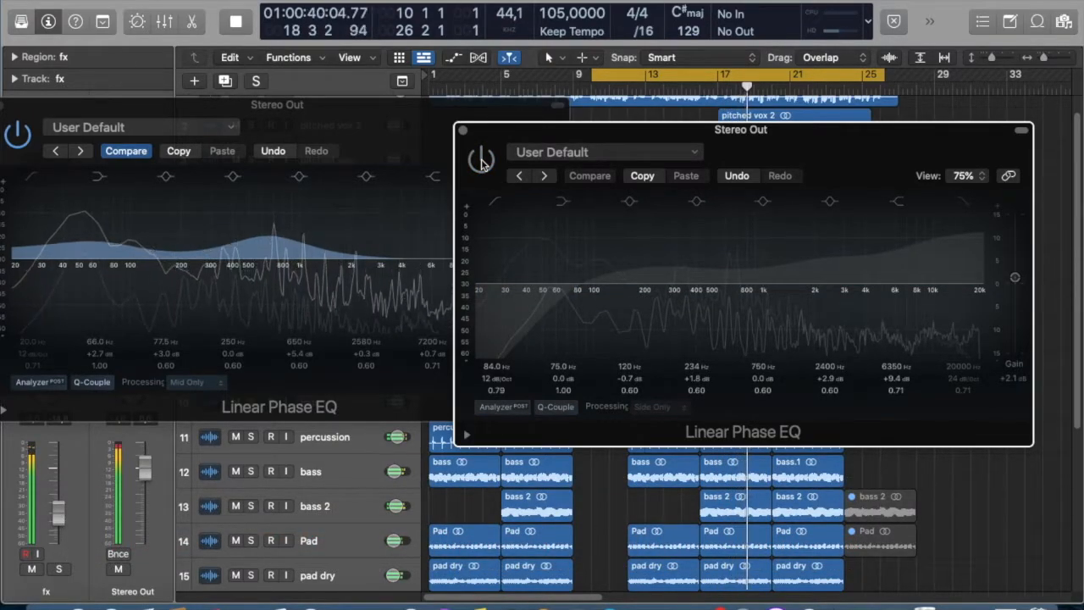
click(481, 160)
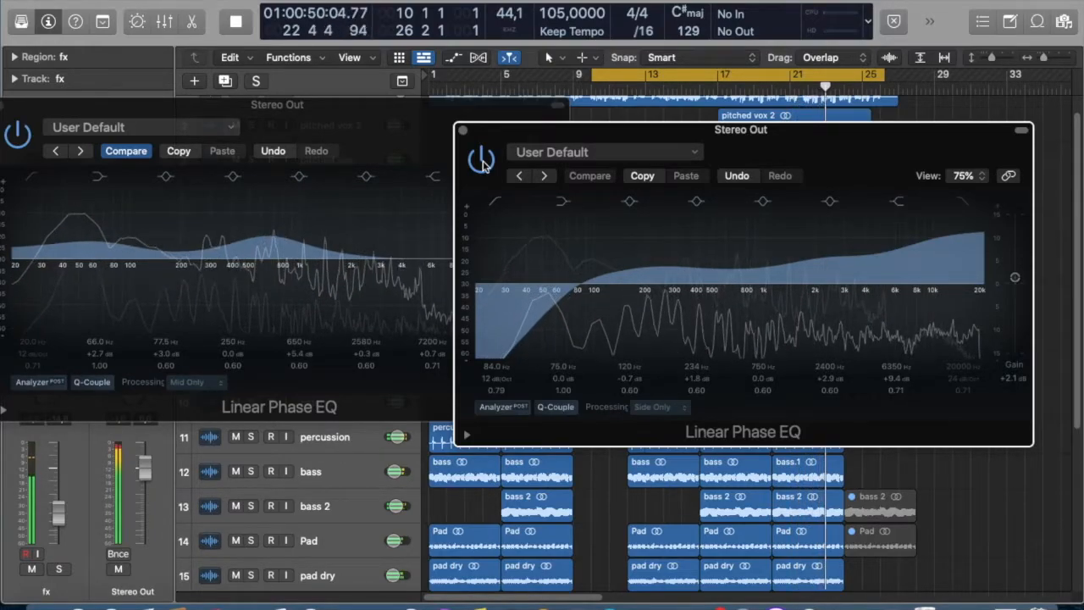
key(space)
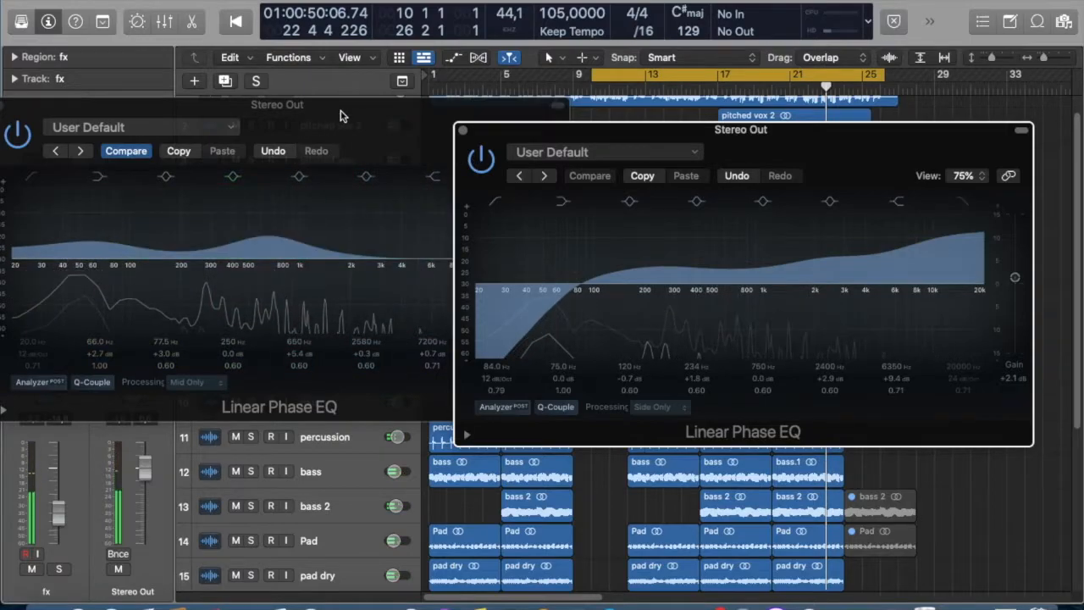
Step: Lower the mid EQ's output gain to its minimum, play the track and set the side EQ's gain to -0.9 dB
click(344, 114)
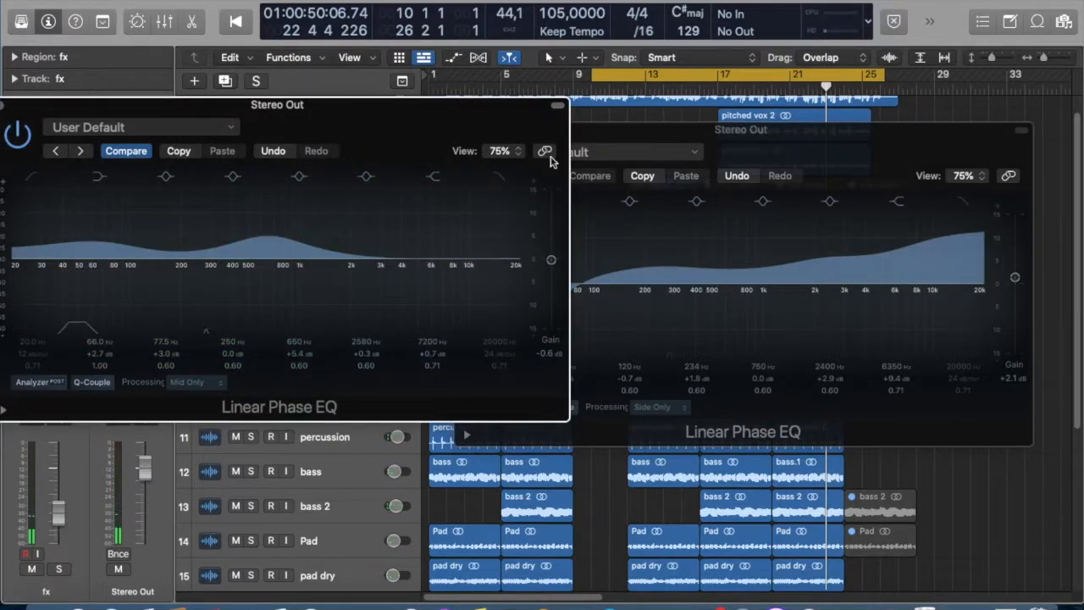
drag(550, 261, 551, 328)
drag(648, 138, 718, 127)
key(space)
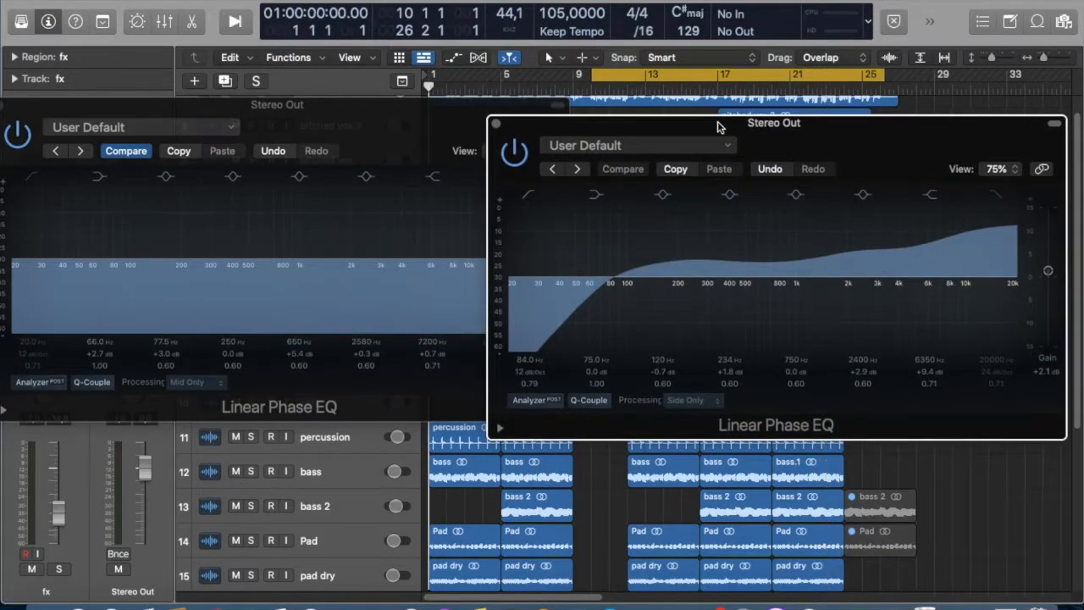
drag(712, 133, 570, 95)
mouse_move(907, 238)
mouse_down()
mouse_move(907, 266)
mouse_move(897, 243)
mouse_up()
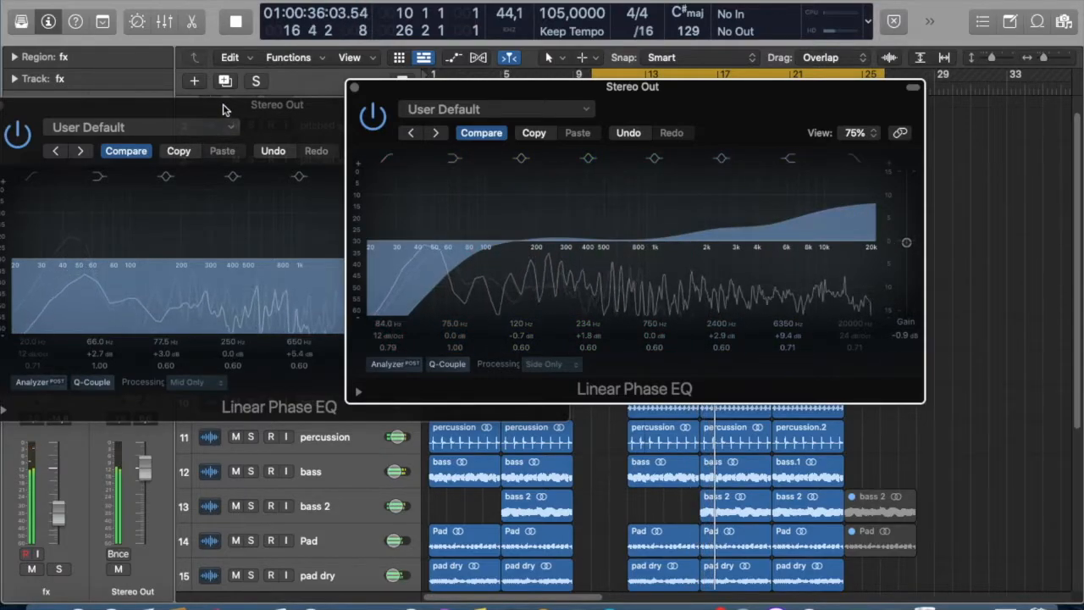
Step: During playback, raise the mid EQ's output gain to -0.5 dB, lower the side EQ's gain to -3.4 dB and stop
click(226, 110)
drag(551, 329, 548, 264)
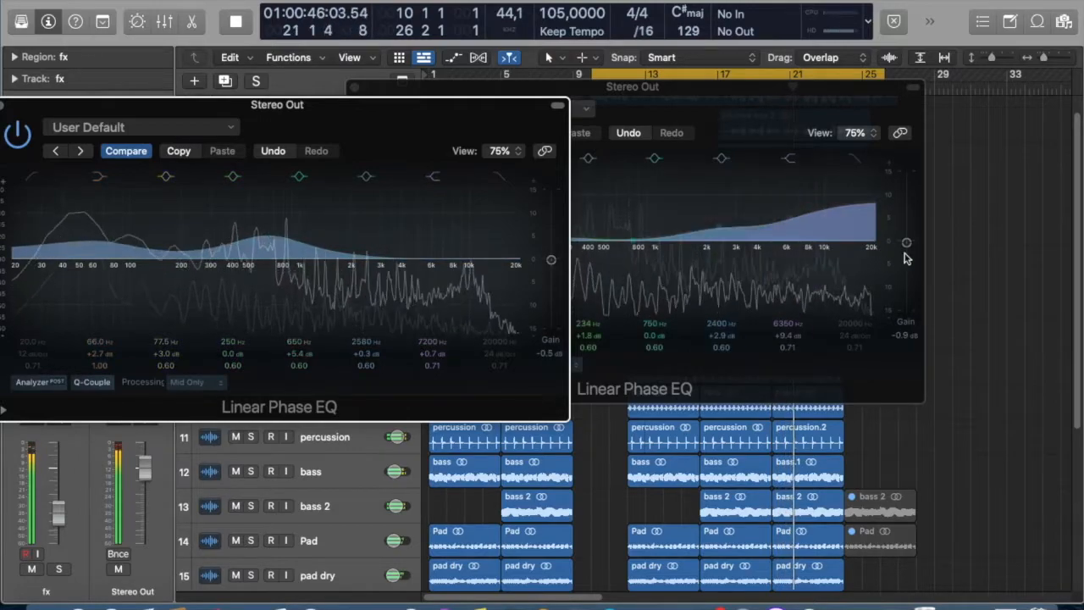
drag(907, 243, 907, 251)
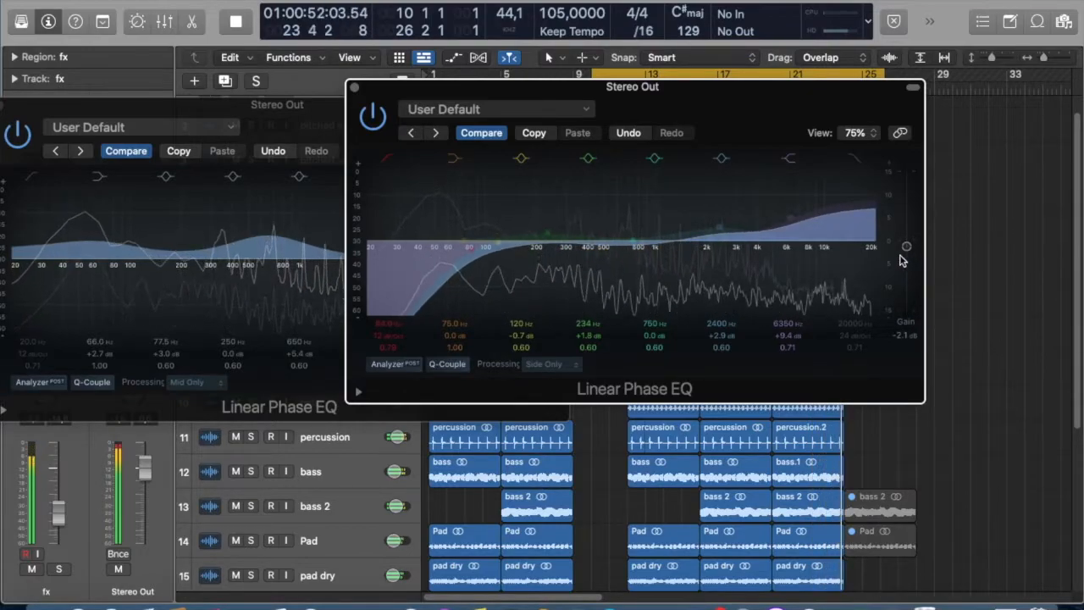
key(space)
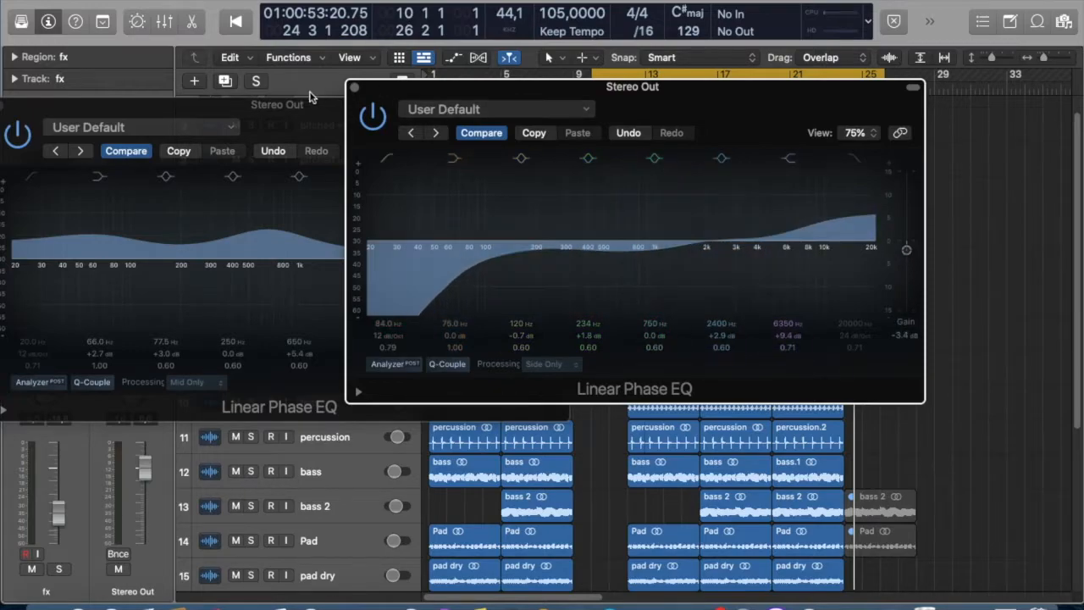
Step: Set the mid EQ's output gain to -0.1 dB and place the side EQ window next to it
click(333, 121)
drag(553, 257, 554, 261)
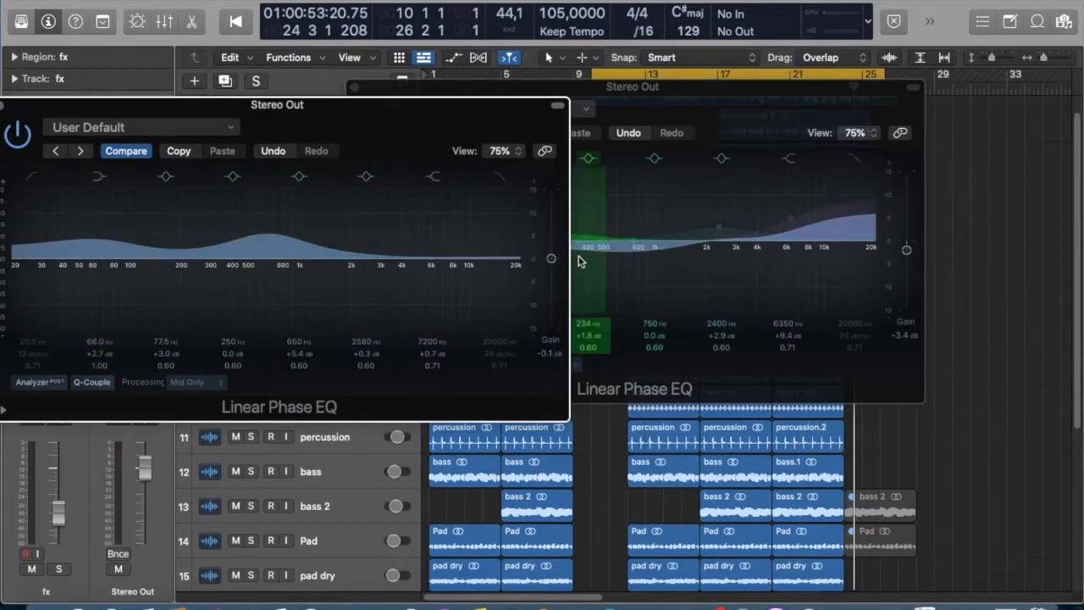
drag(669, 100, 820, 118)
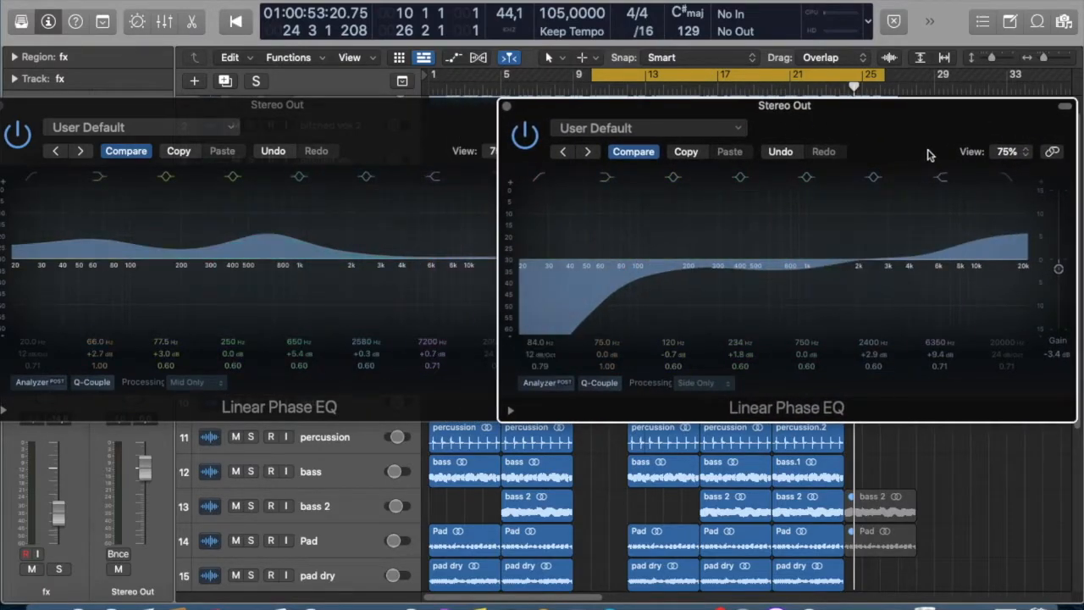
Step: Arrange the mid and side EQ windows side by side with both gain sliders accessible, and play from bar 10
drag(898, 114, 876, 99)
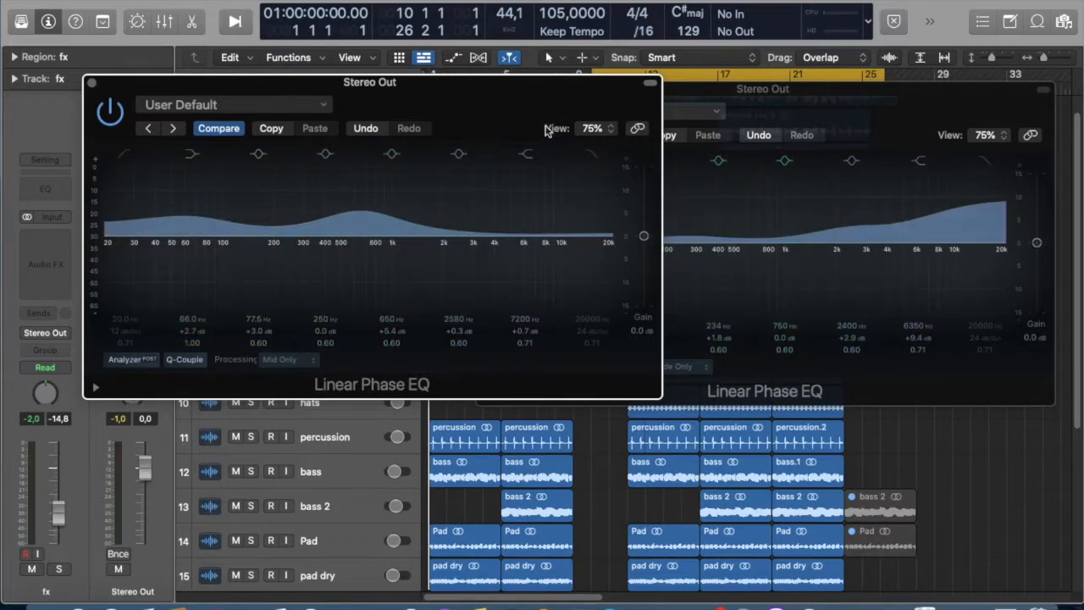
drag(514, 93, 460, 88)
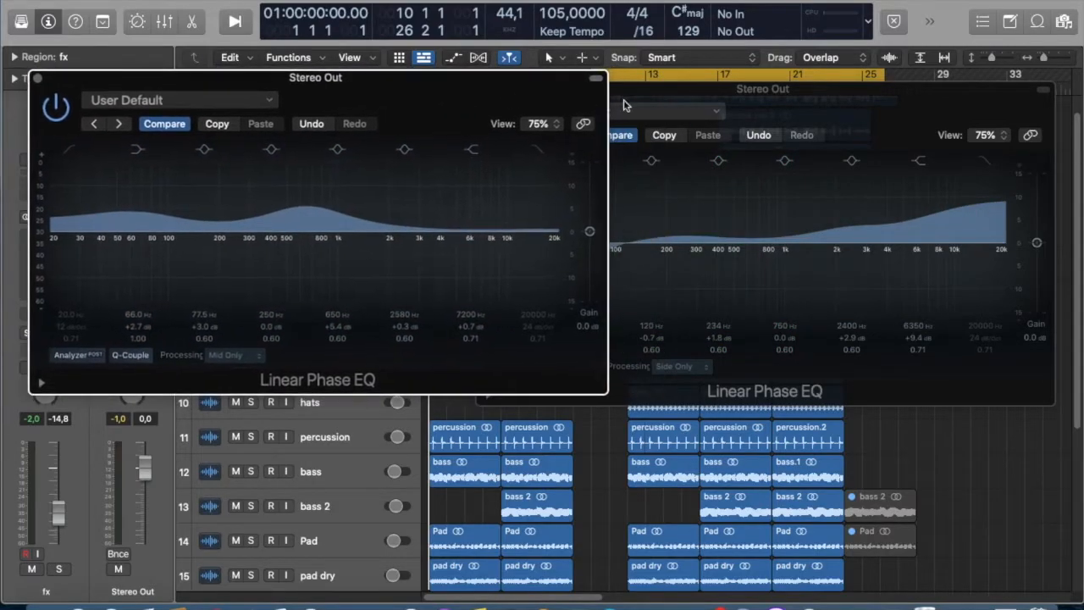
drag(677, 94, 727, 78)
click(523, 110)
key(space)
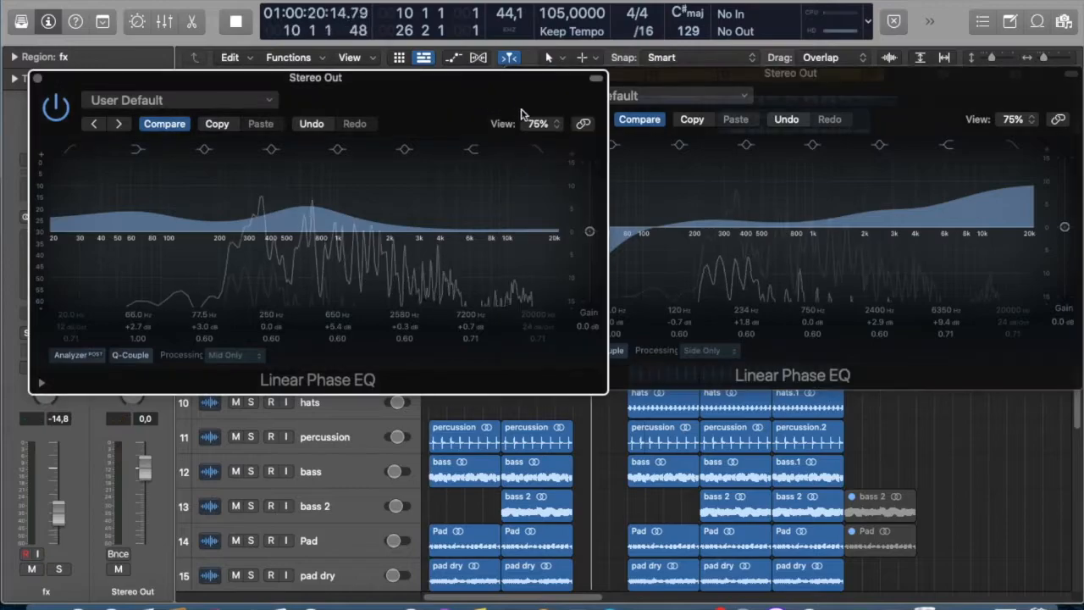
Step: During playback, sweep the side EQ's gain to -8.4 dB and up to +2.9 dB, and the mid EQ's to -5.2 dB and up to +1.8 dB
drag(1066, 230, 1065, 258)
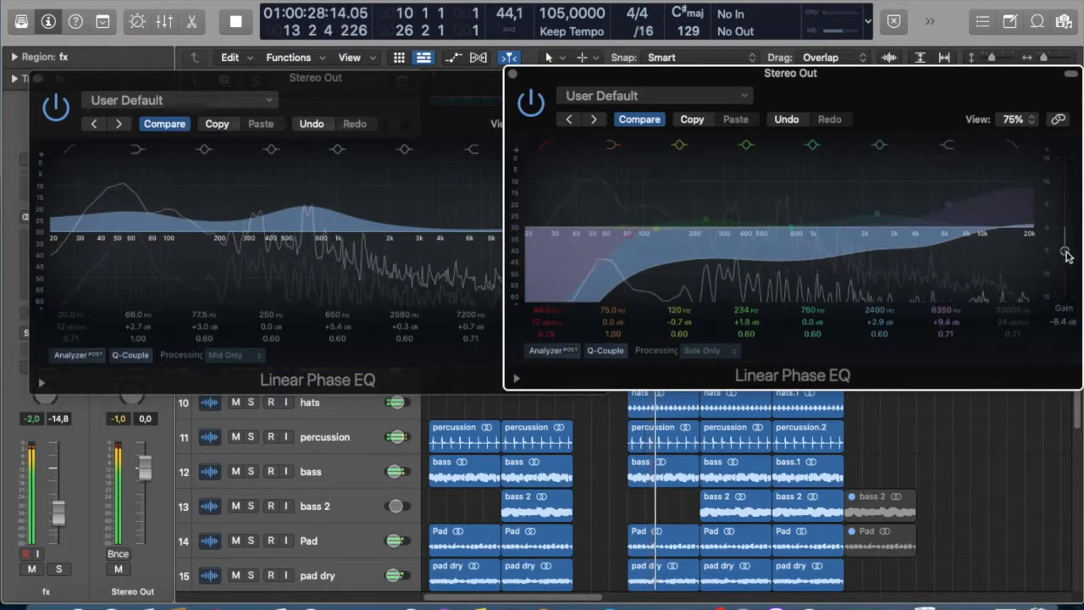
drag(1066, 252, 1057, 222)
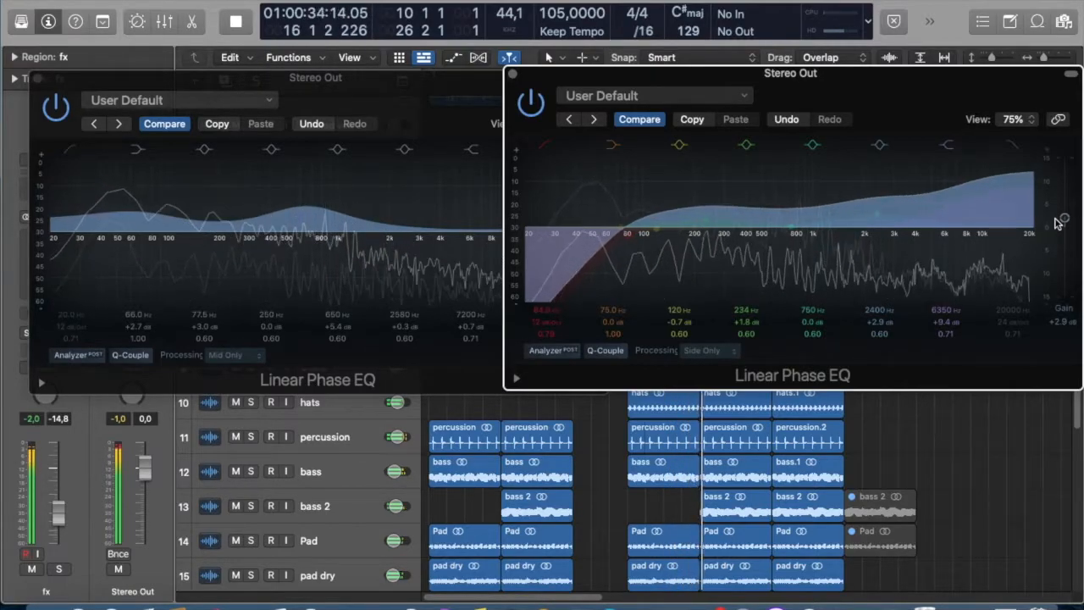
click(429, 94)
drag(591, 240, 593, 248)
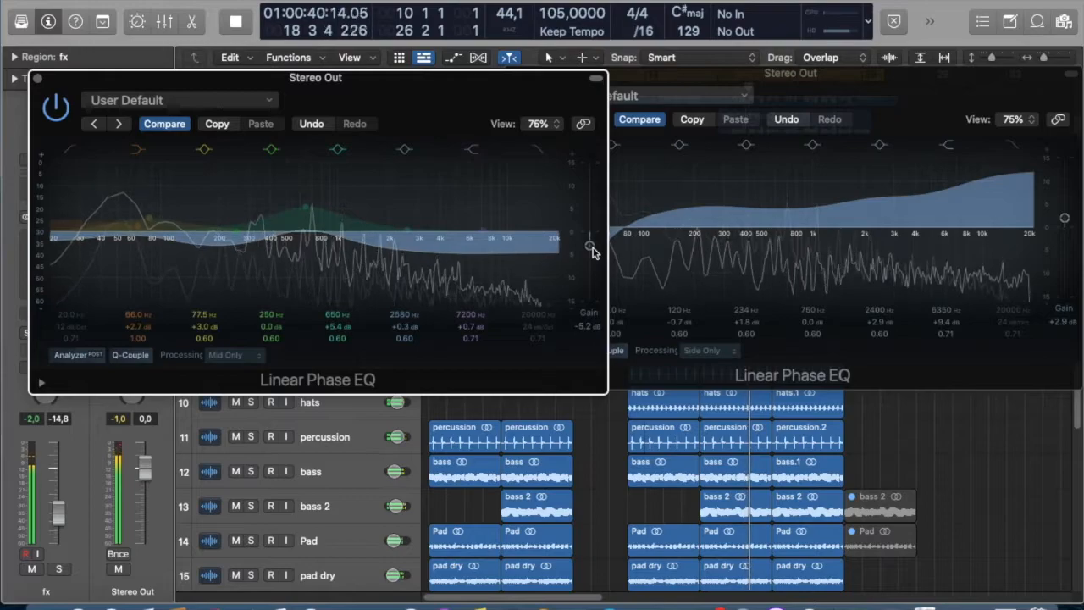
drag(593, 249, 590, 235)
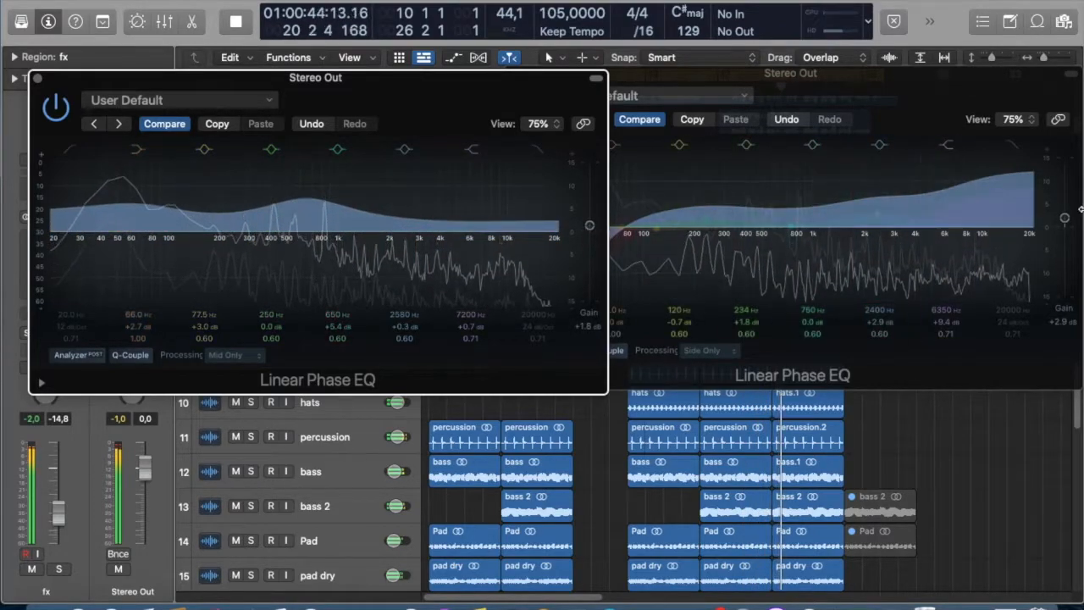
Step: While the loop plays, set the side EQ's gain to +0.7 dB, the mid EQ's to +0.7 dB, and raise the side to +1.9 dB
mouse_move(1067, 217)
mouse_down()
mouse_move(1068, 237)
mouse_move(1068, 225)
mouse_up()
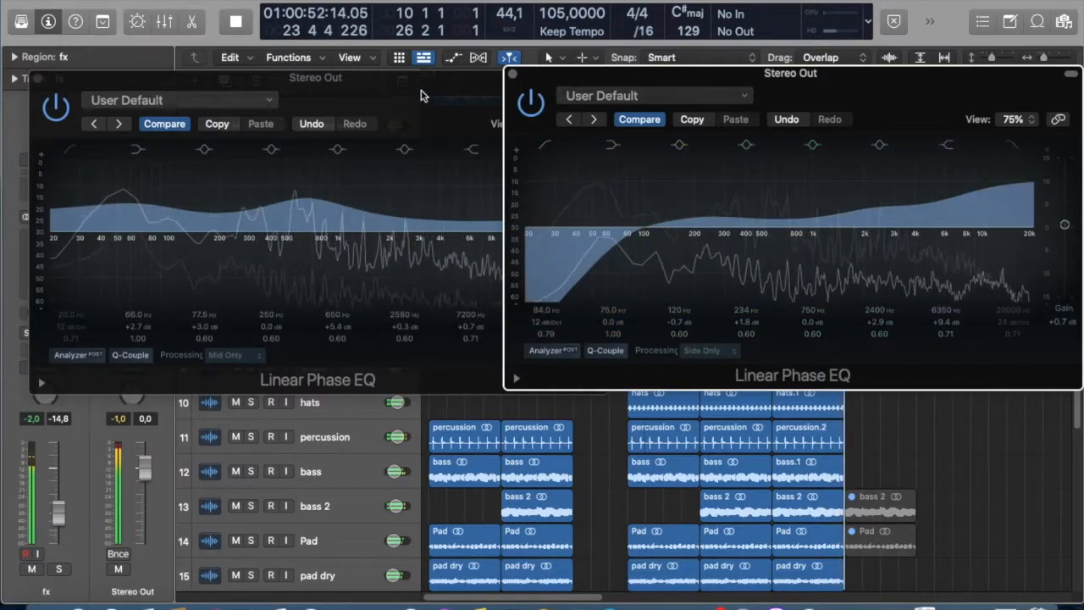
click(428, 81)
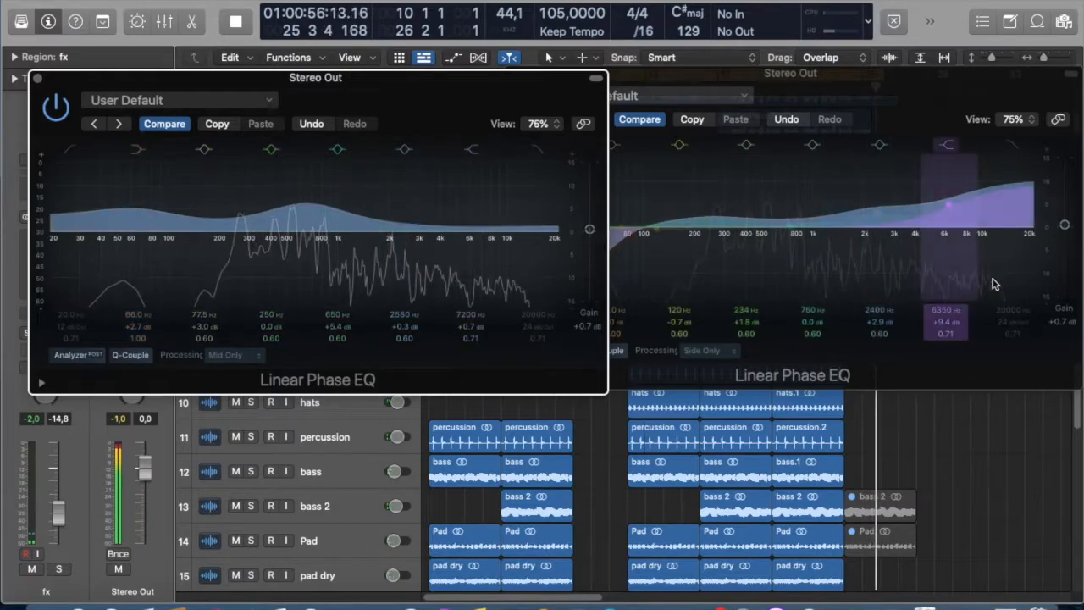
drag(1067, 226, 1067, 221)
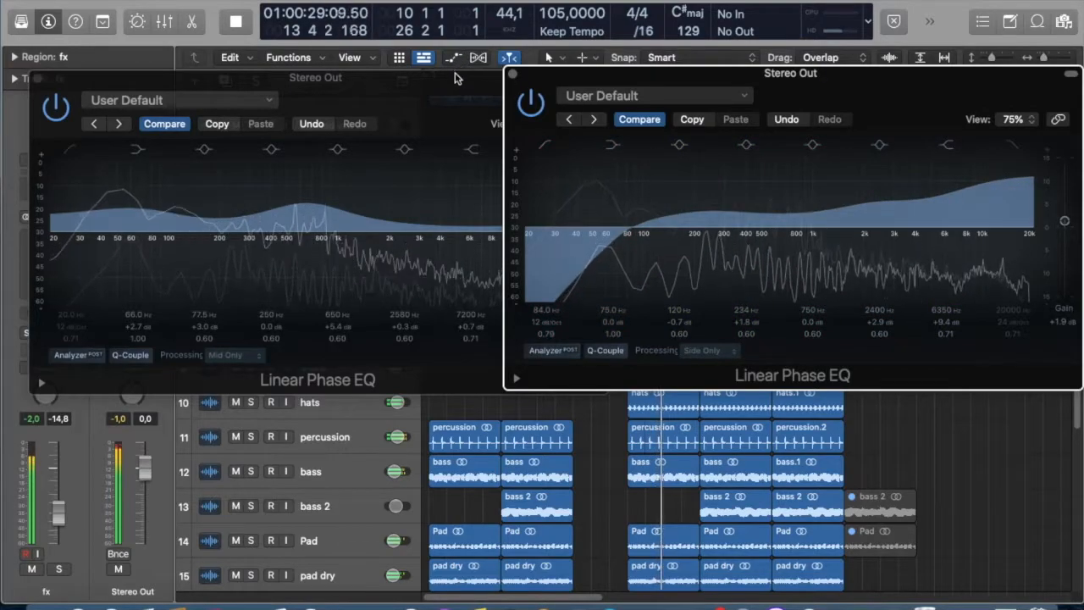
Step: Set the mid EQ's output gain to 0.0 dB, play the track and lower the mid gain slightly by ear
click(455, 78)
drag(592, 225, 598, 236)
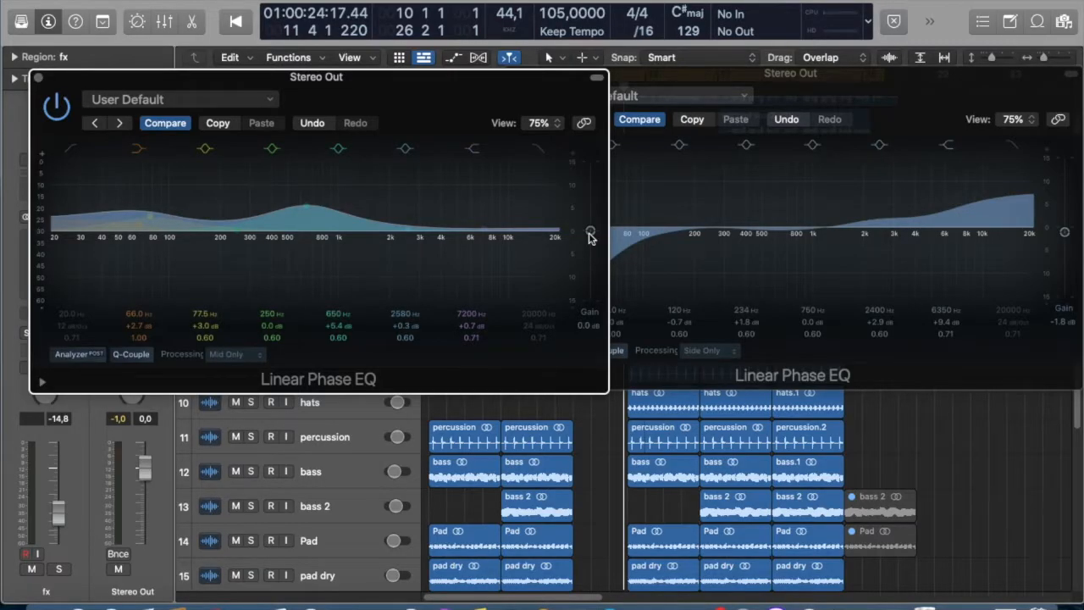
key(space)
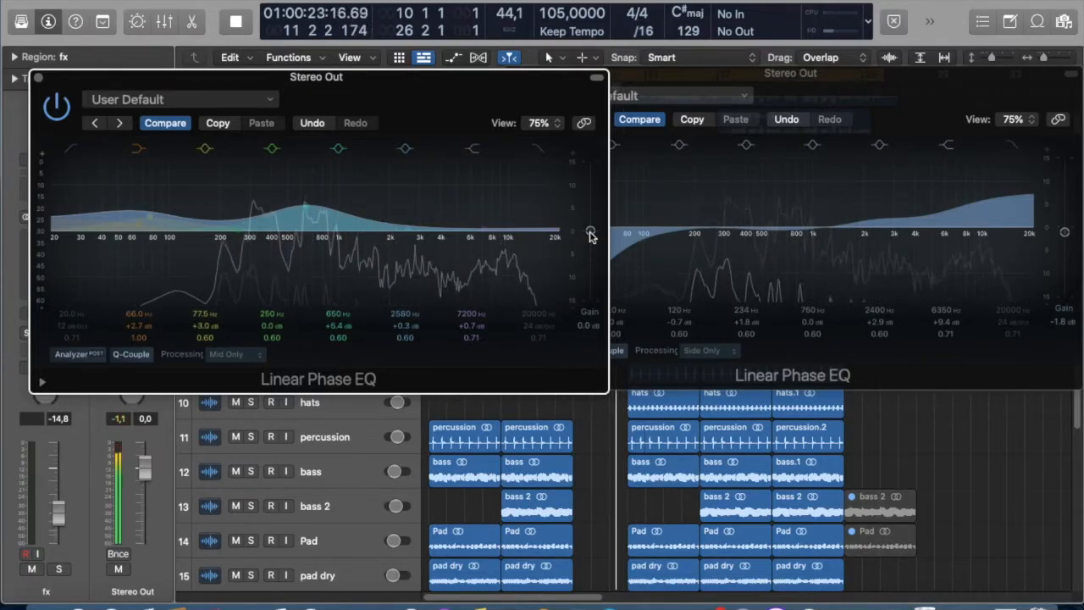
drag(591, 237, 591, 246)
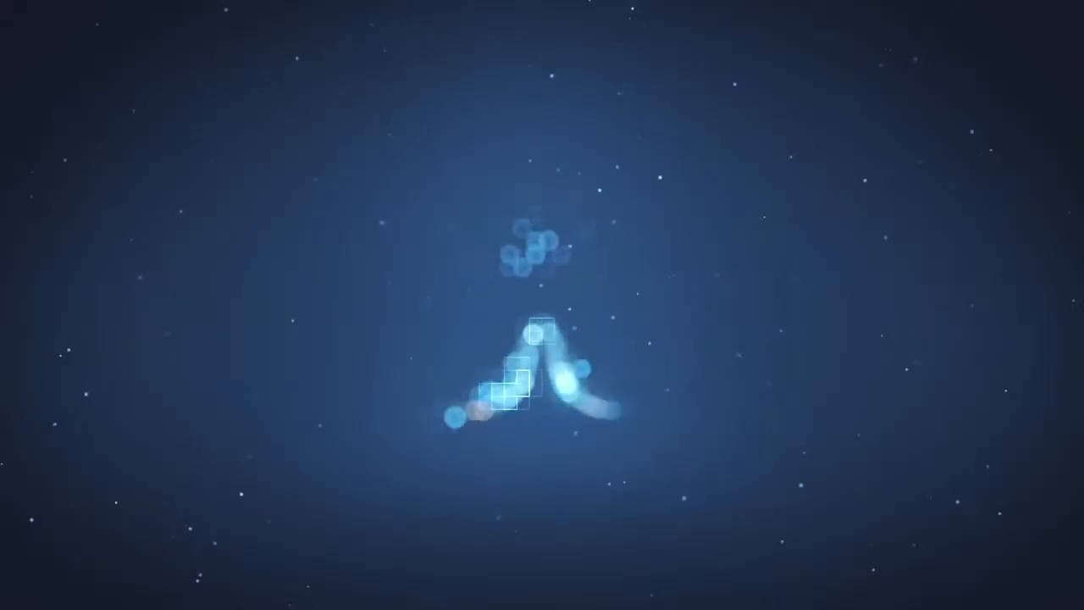